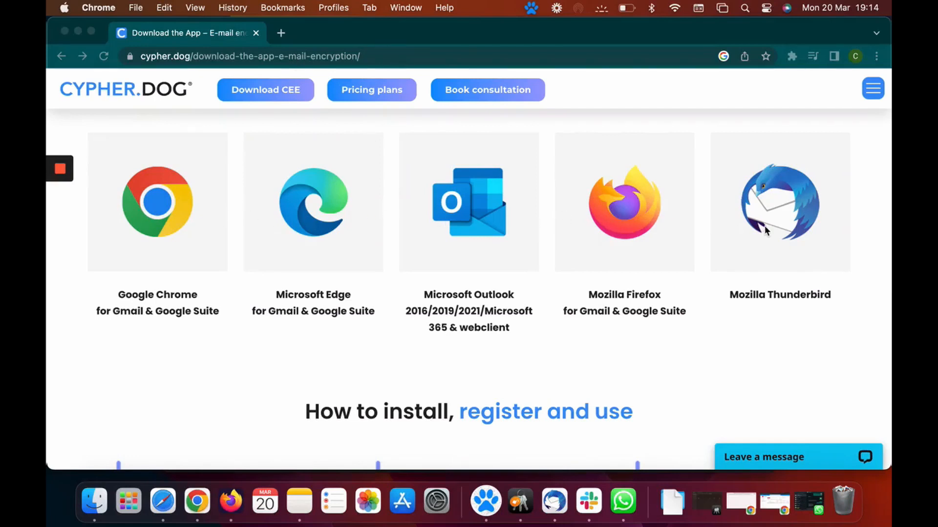
Download cypherdog_email_encryption-1.0.0-tb.xpi from the Cypherdog Thunderbird add-ons page in Chrome
click(801, 198)
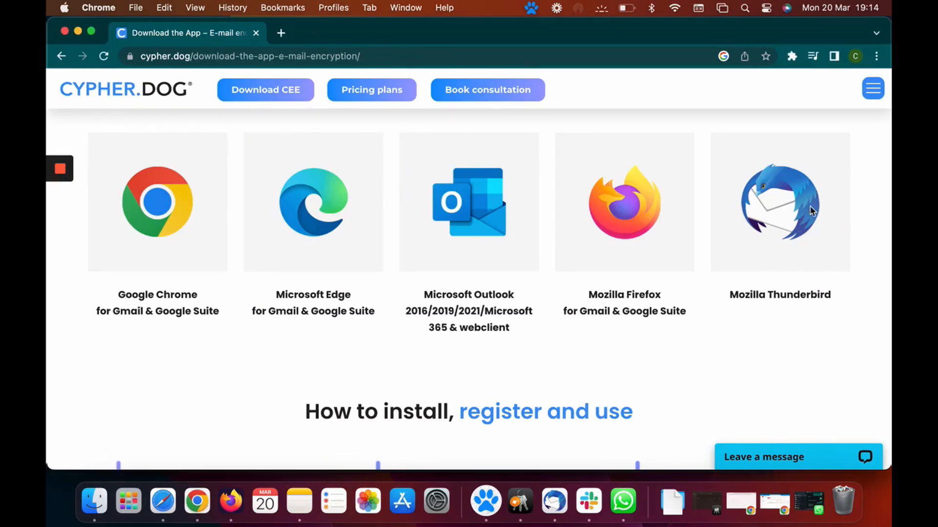
click(811, 211)
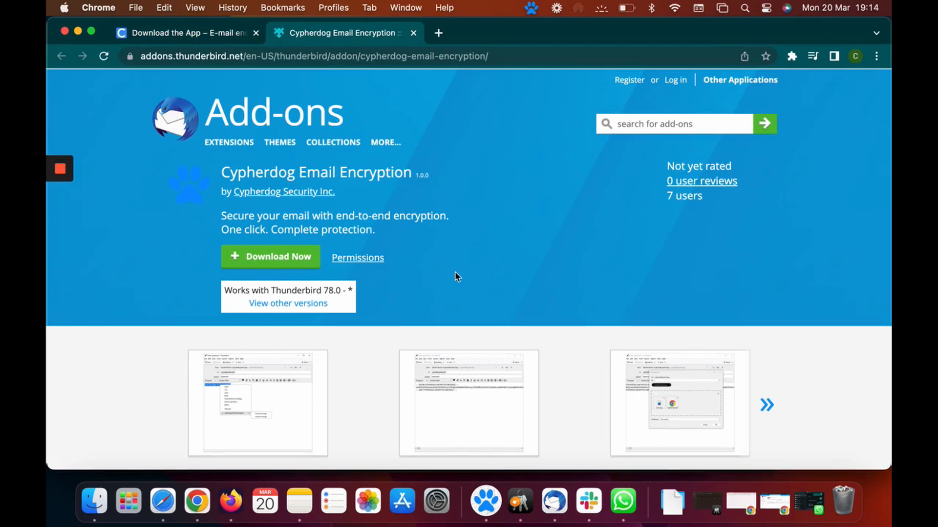
click(309, 264)
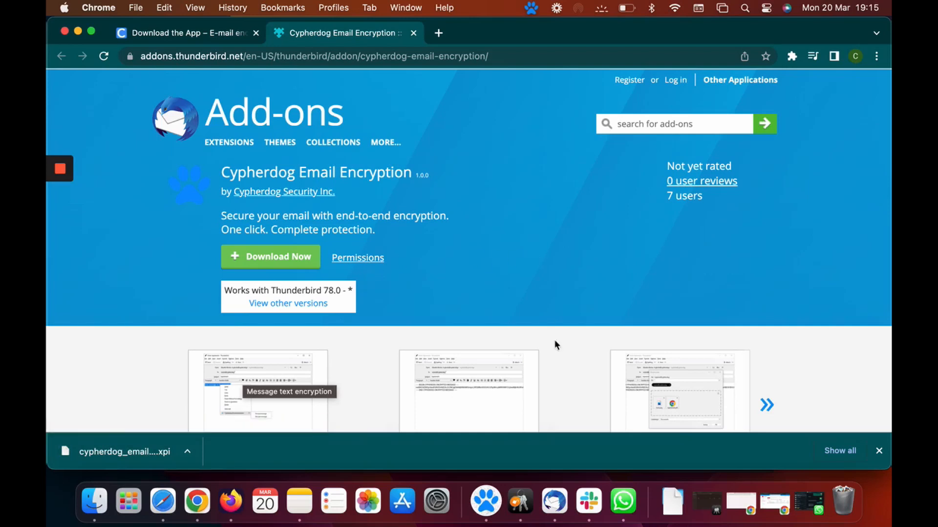
In Thunderbird, open Add-ons and Themes from Settings to show the empty Extensions page
click(555, 501)
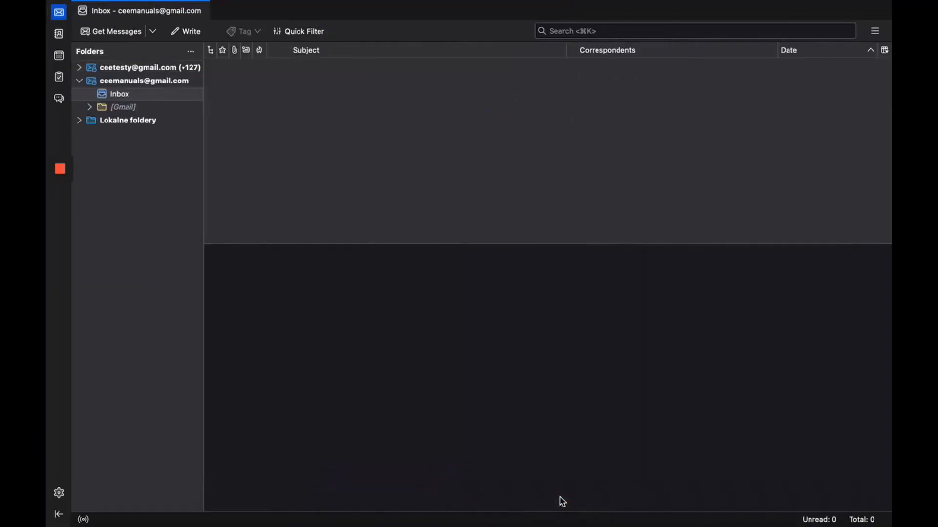
mouse_move(359, 3)
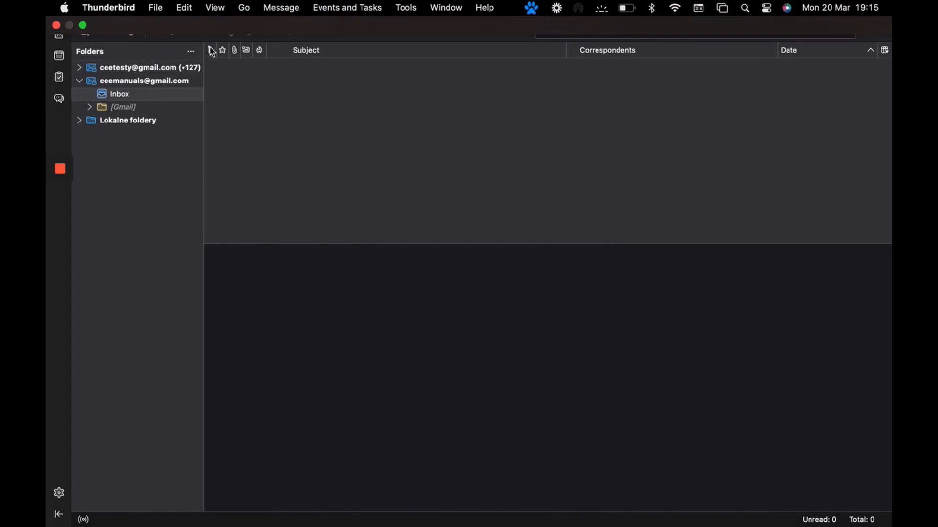
click(59, 494)
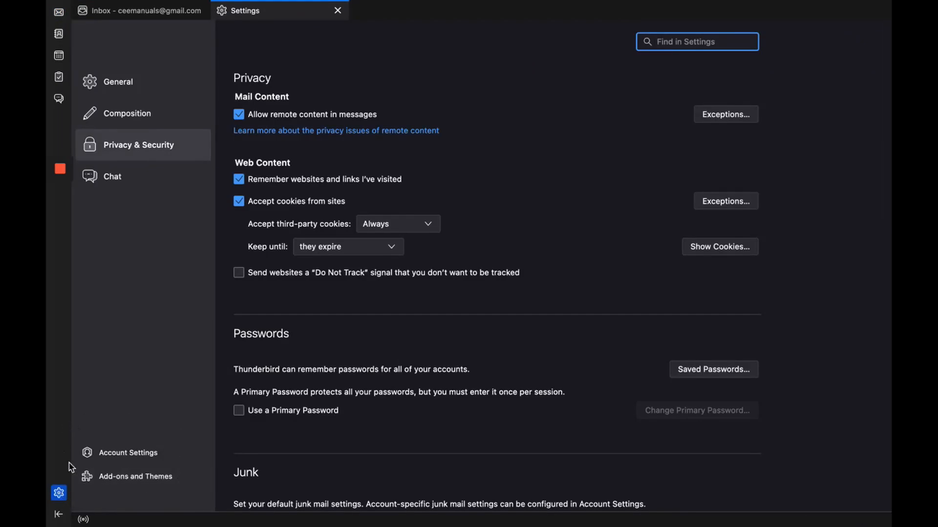
click(184, 482)
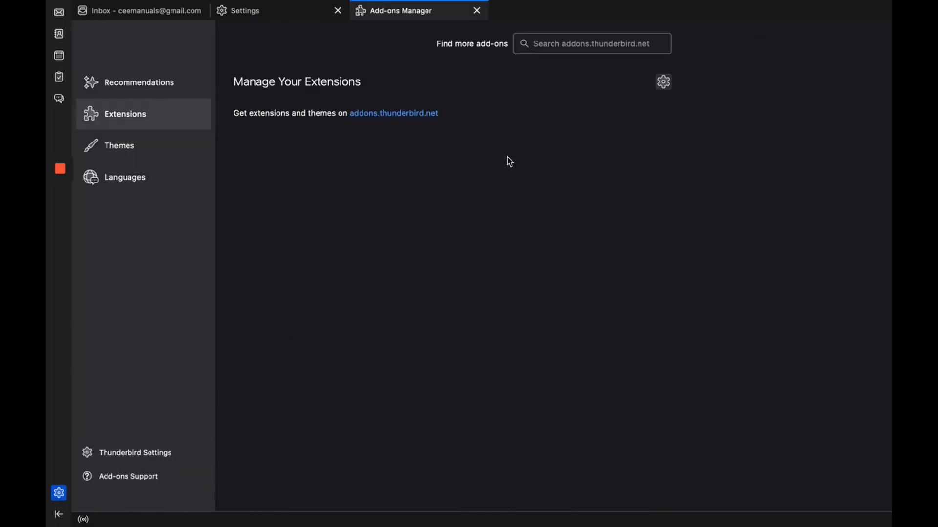
Install an add-on from file, choosing the Cypherdog .xpi in Pobrane rzeczy
click(663, 84)
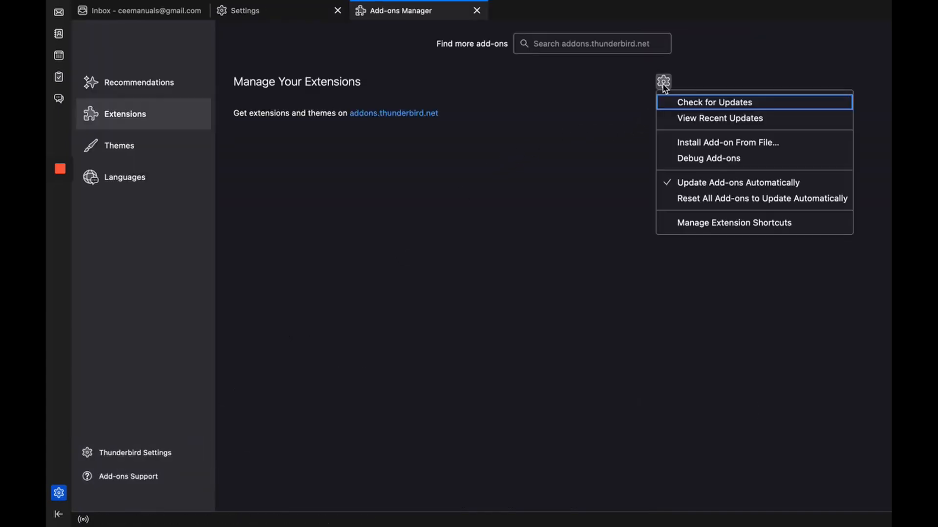
click(688, 144)
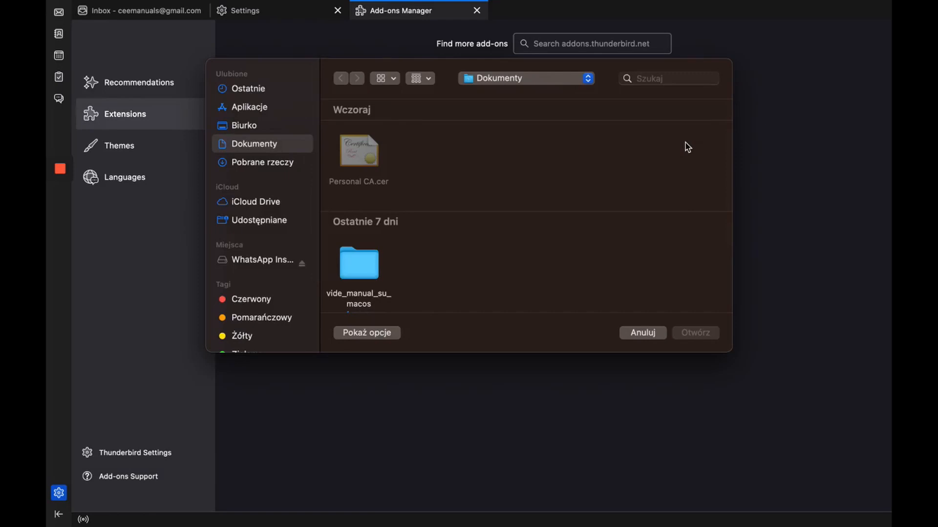
click(247, 165)
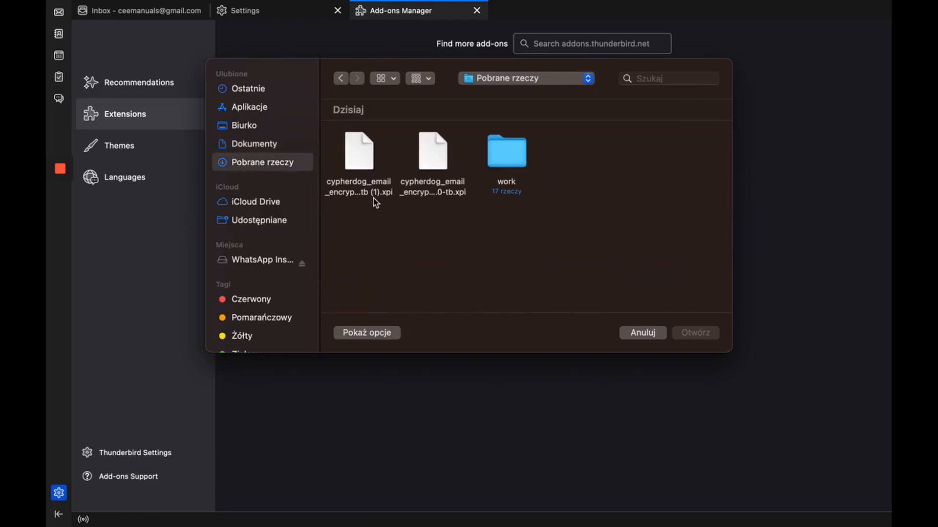
click(426, 154)
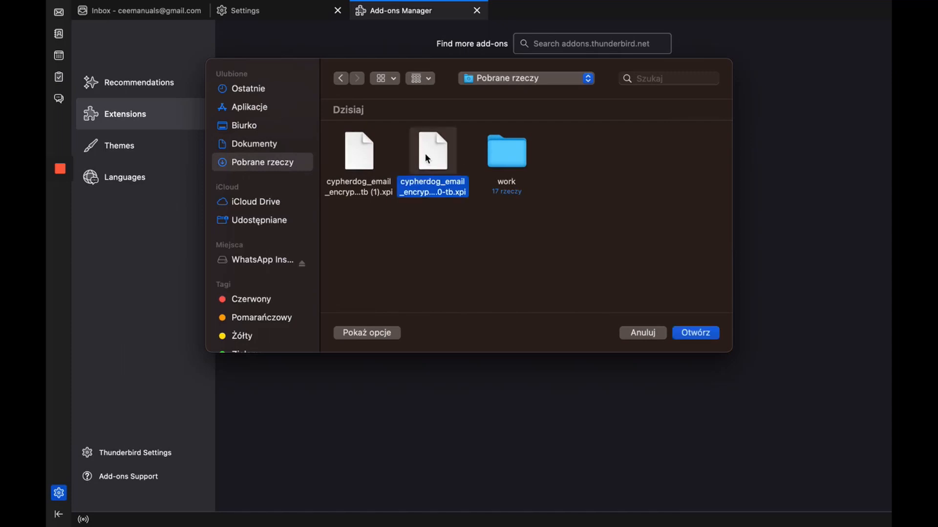
double_click(427, 156)
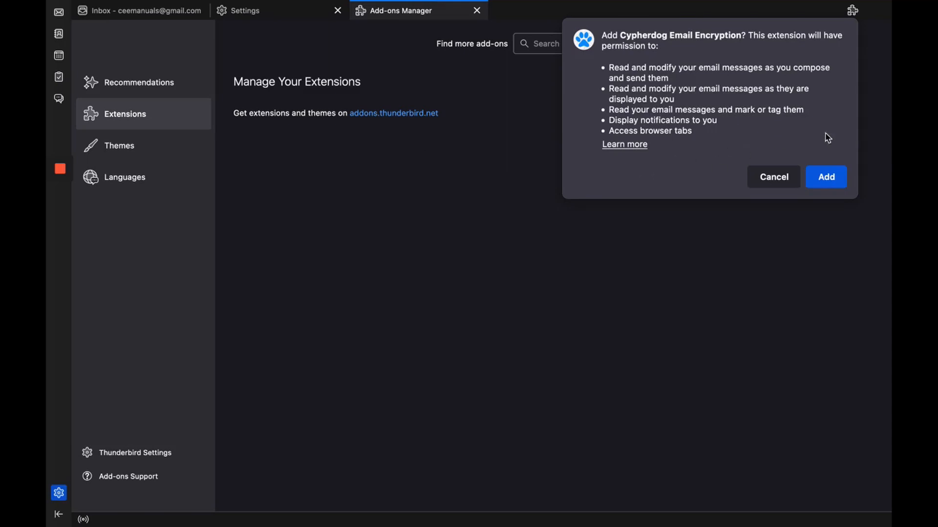
Add Cypherdog Email Encryption, confirm it, and open its Manage details page
click(826, 178)
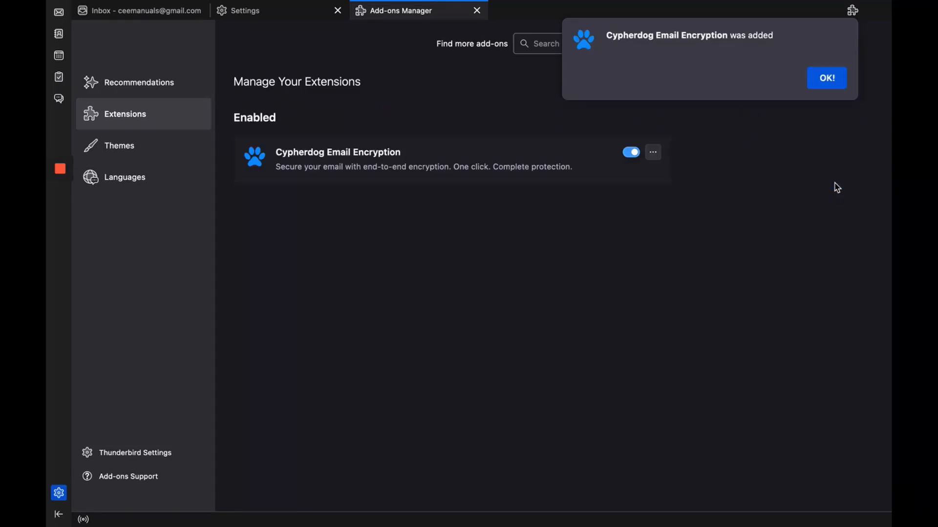
click(832, 81)
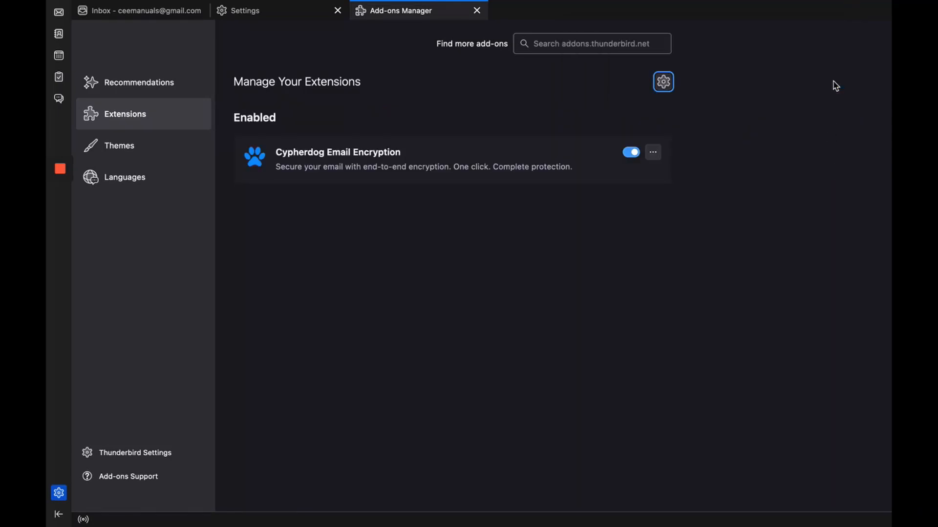
click(653, 155)
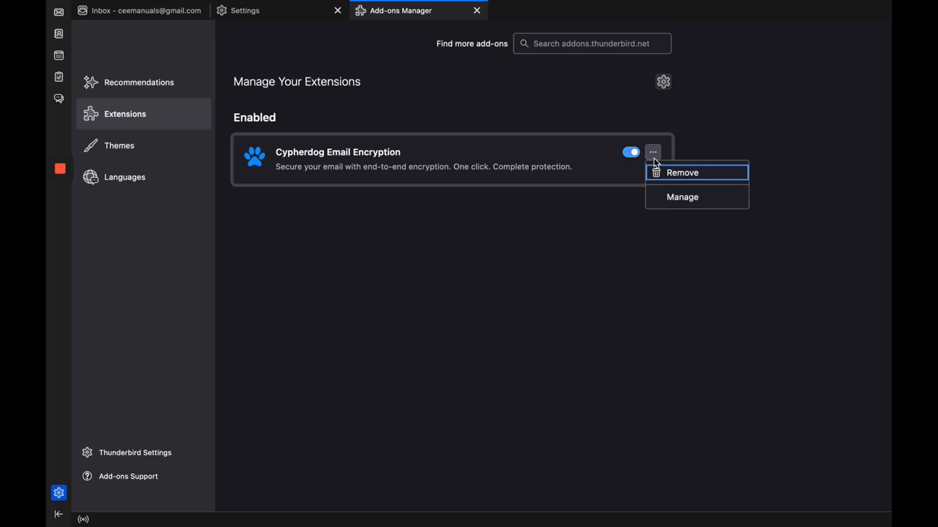
click(693, 201)
Review the extension's details and Permissions, then go back to the Inbox
scroll(532, 300, down, 4)
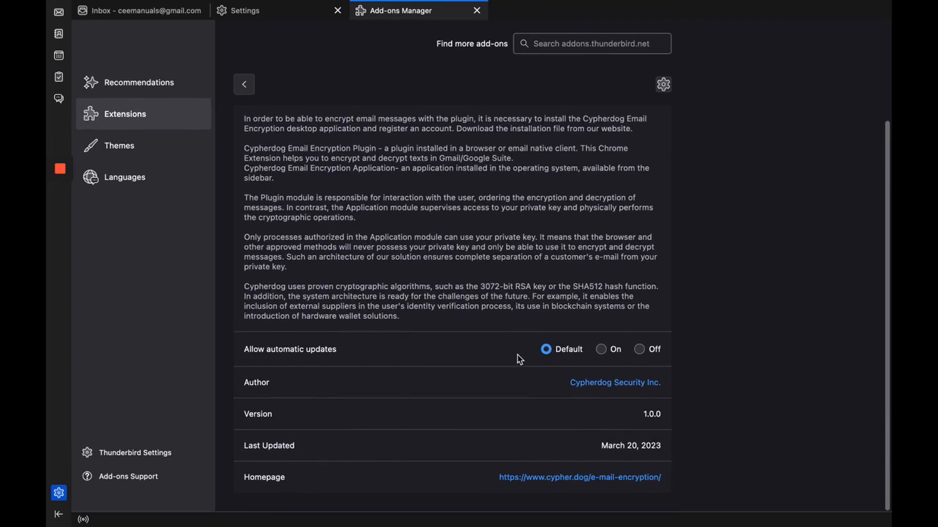
scroll(519, 359, up, 4)
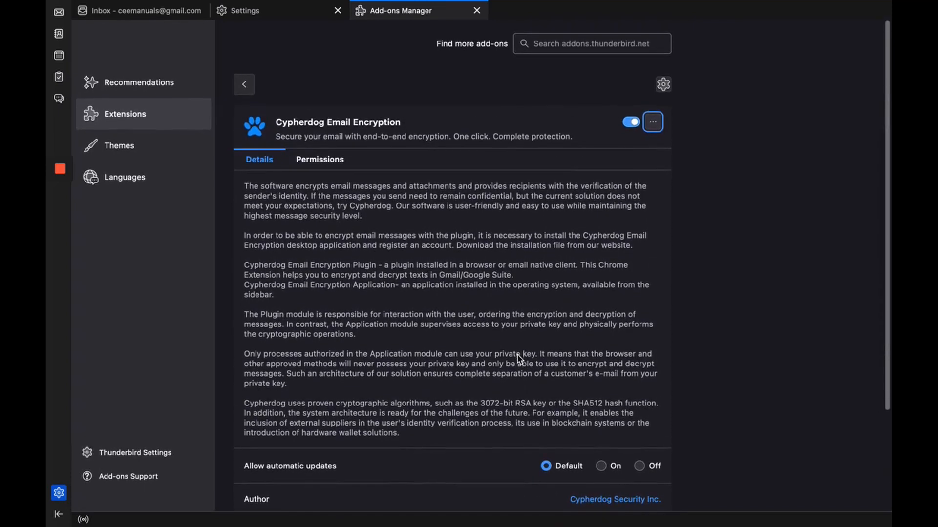
click(328, 165)
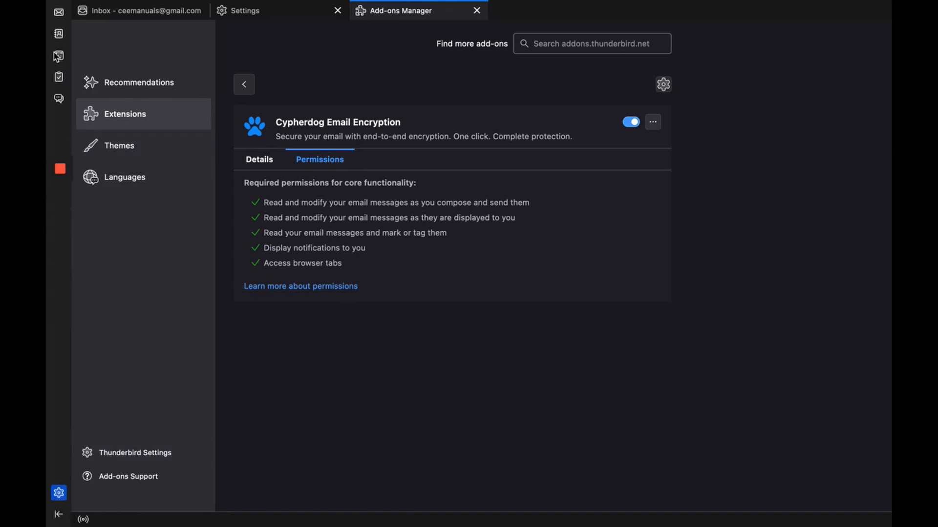
click(61, 14)
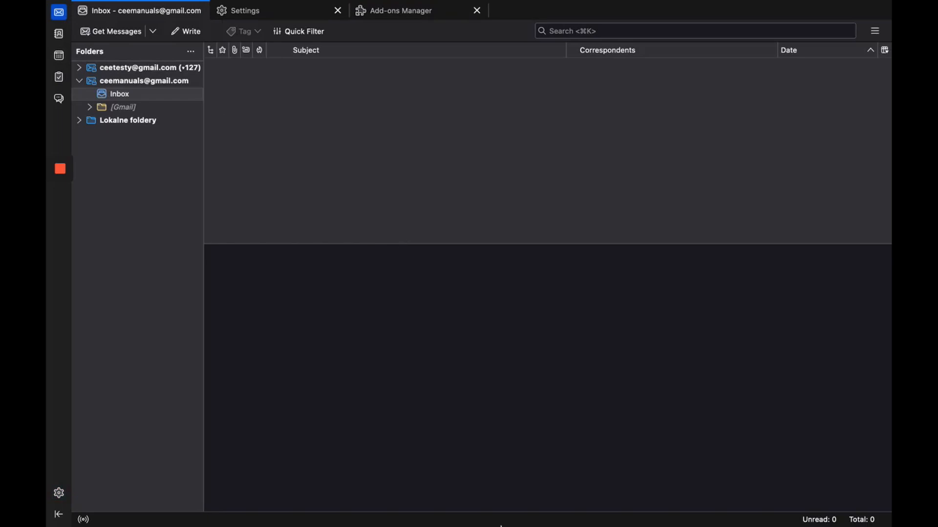
Launch Keychain Access and select the Personal CA certificate in the System keychain
mouse_move(501, 526)
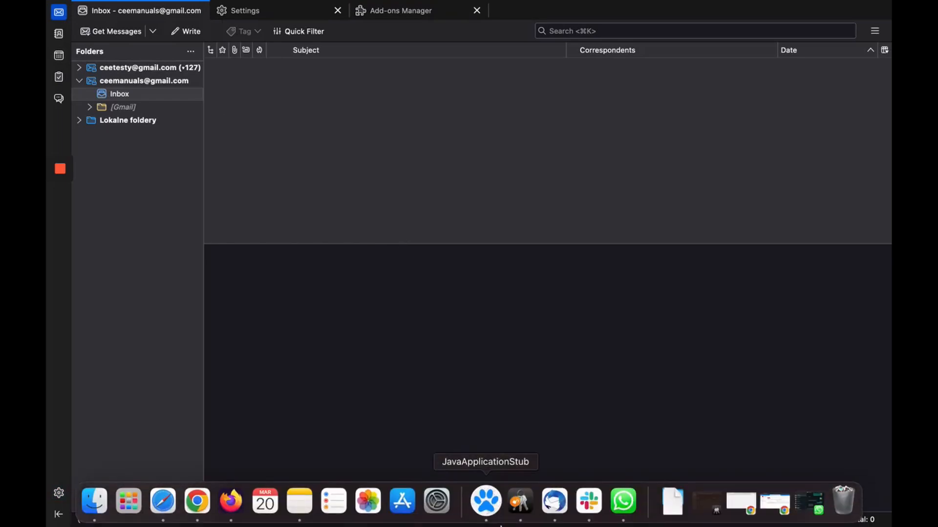
click(520, 503)
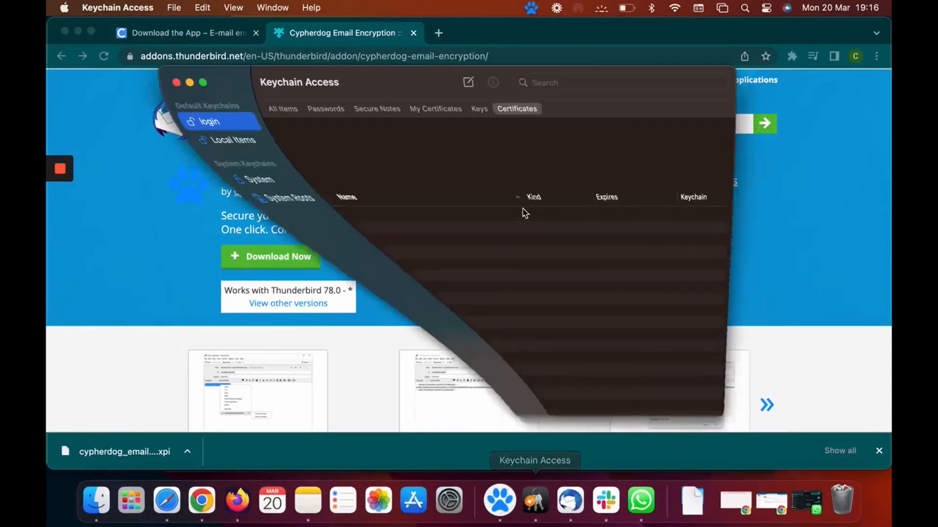
click(209, 143)
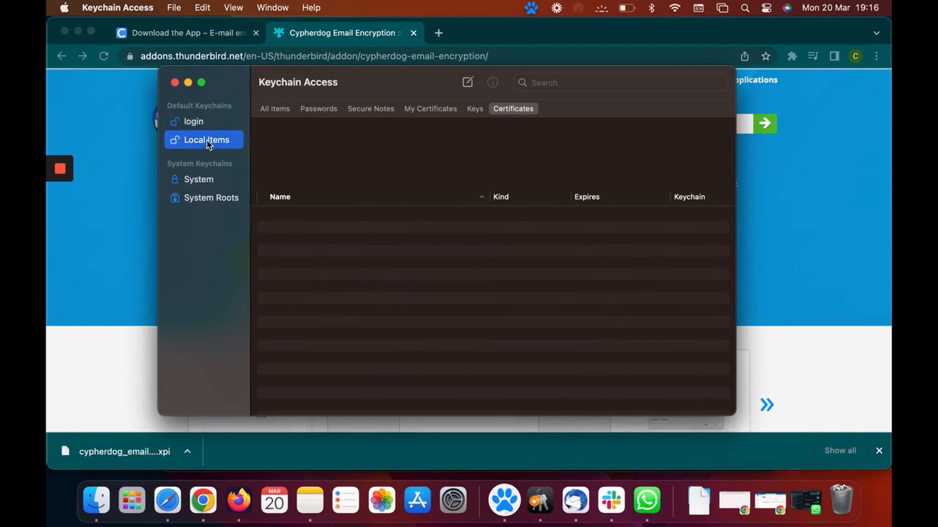
click(189, 188)
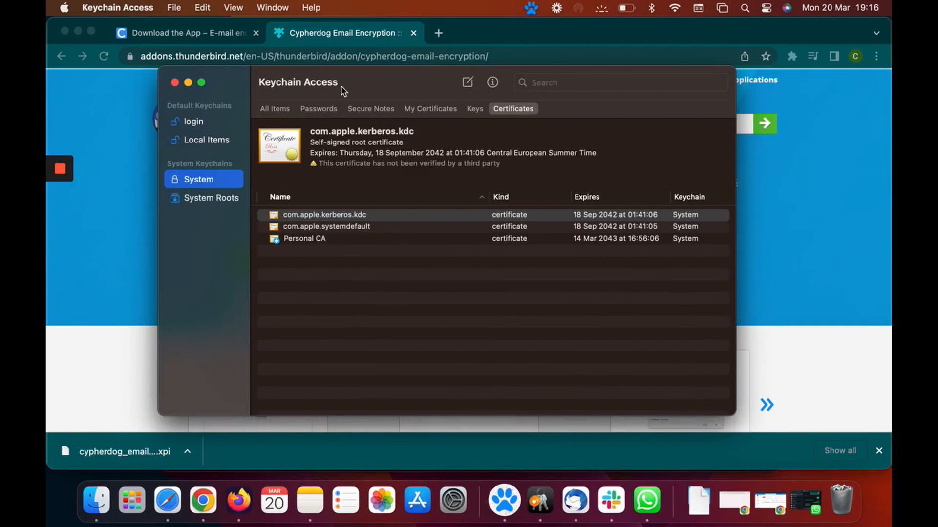
click(305, 241)
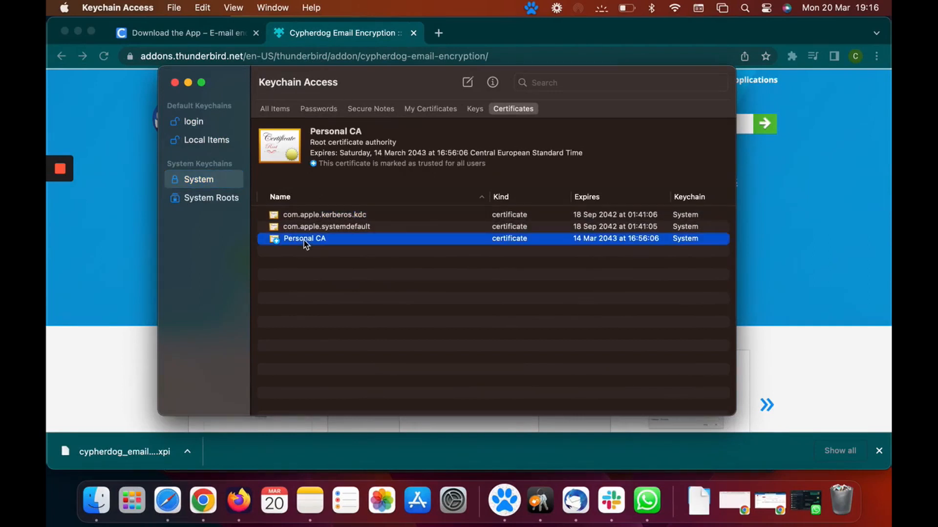
Export Personal CA as Personal CA.cer to Documents, replacing the existing file
right_click(277, 245)
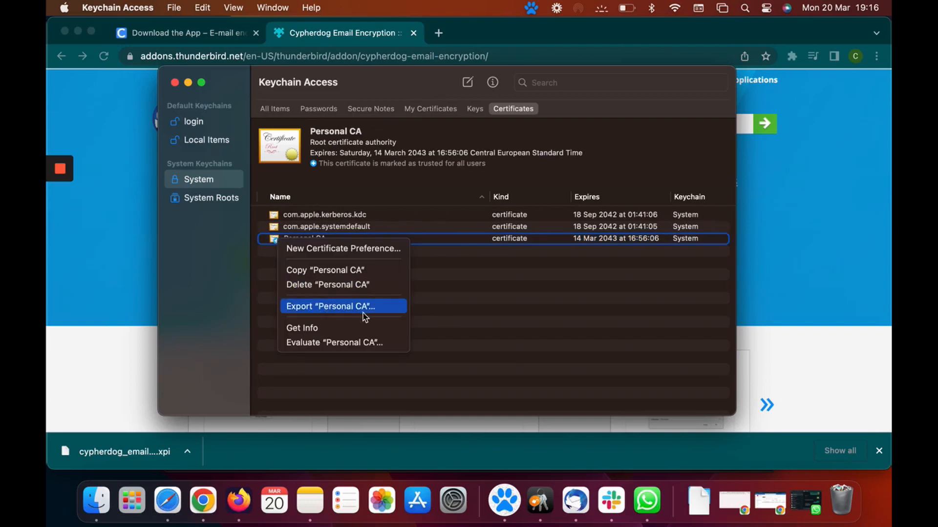
click(393, 311)
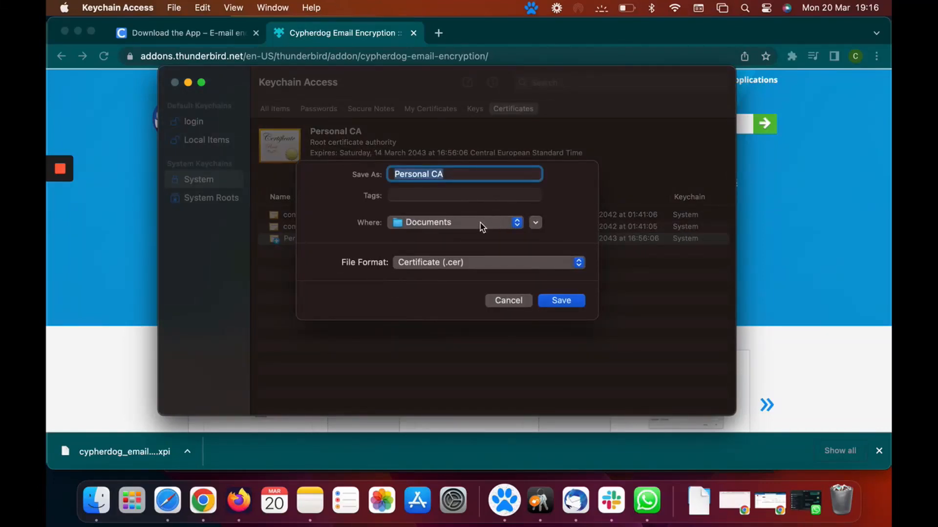
click(561, 301)
click(493, 311)
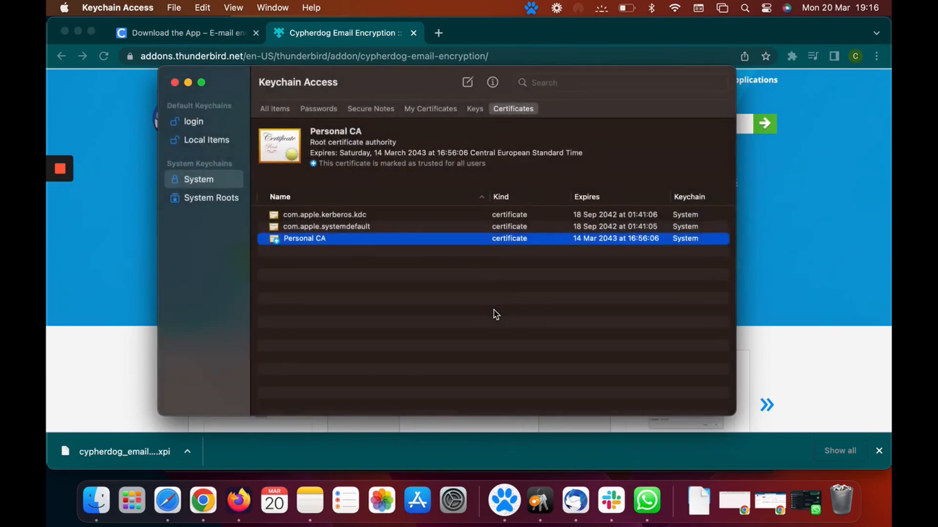
Close Keychain Access and bring up Thunderbird's Settings
click(771, 355)
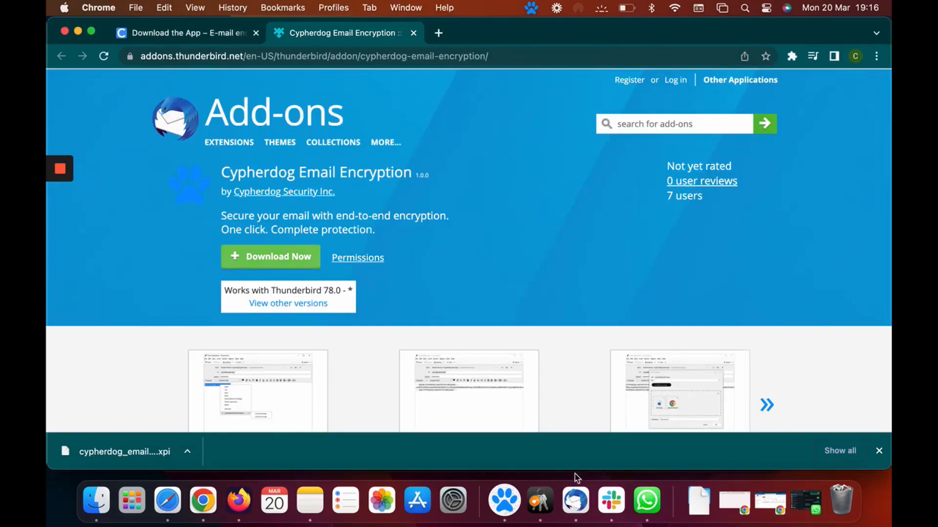
click(576, 499)
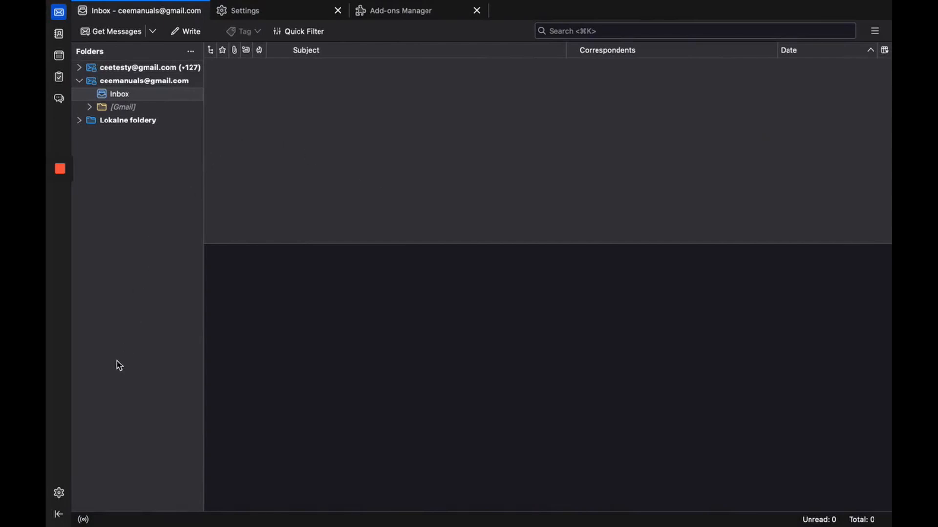
click(58, 493)
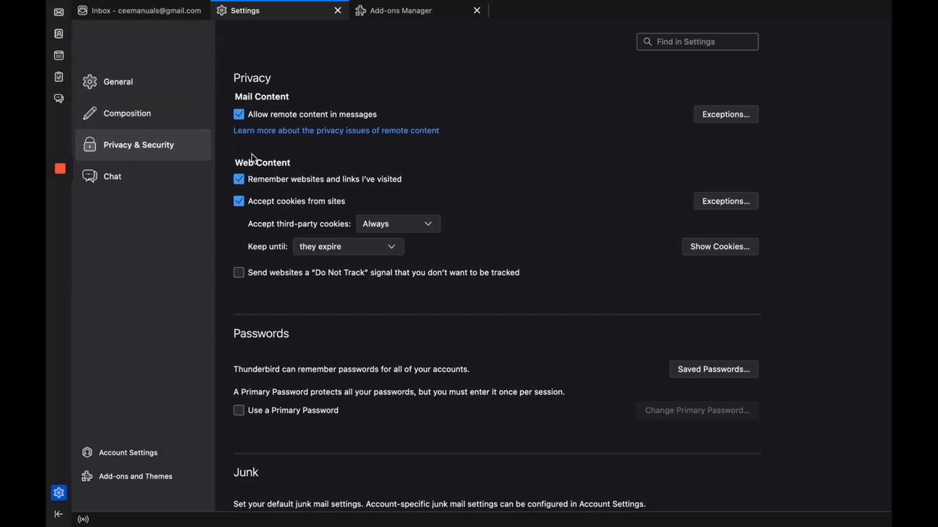
Open the Certificate Manager from the Certificates section of Privacy & Security
scroll(408, 186, down, 10)
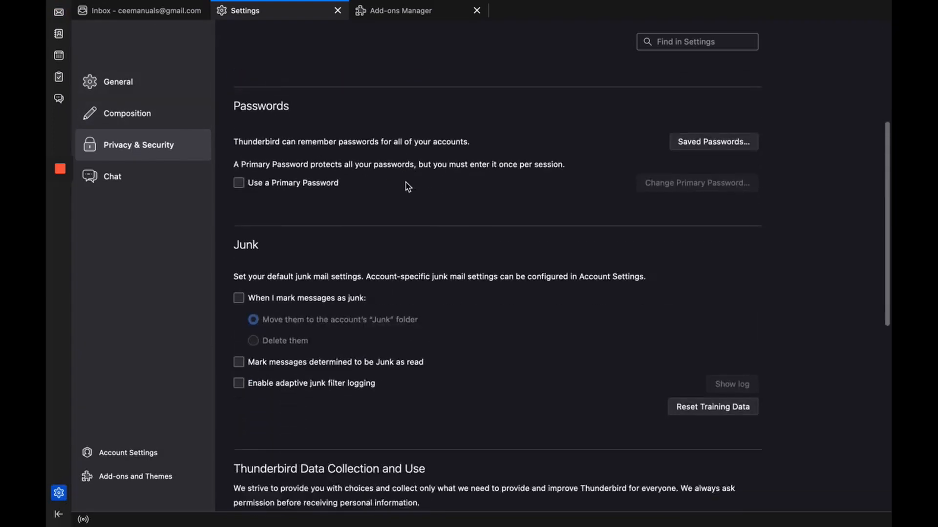
scroll(408, 186, down, 4)
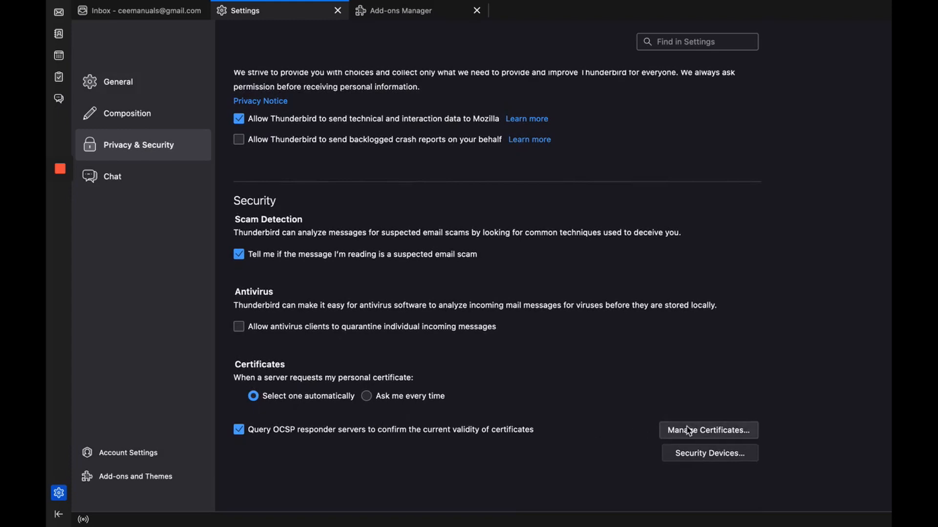
click(753, 436)
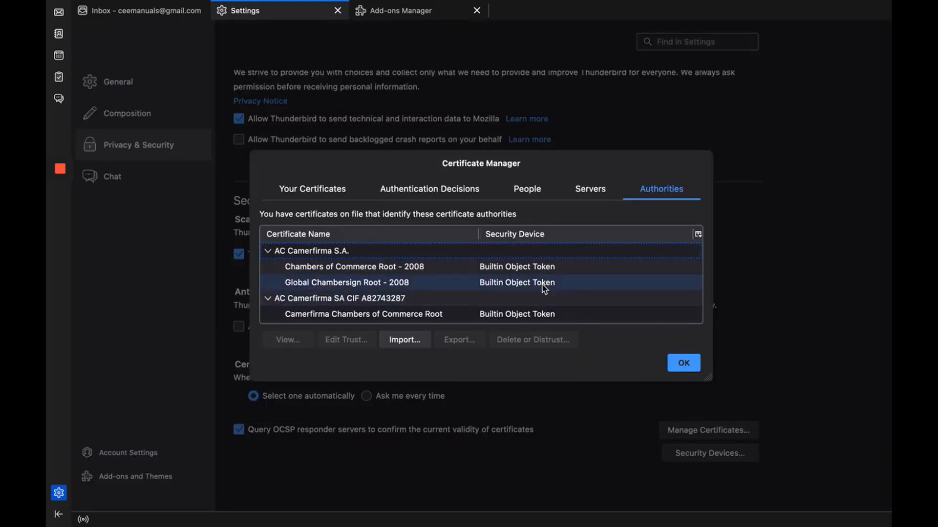
Import Dokumenty/Personal CA.cer into the Authorities list
click(421, 342)
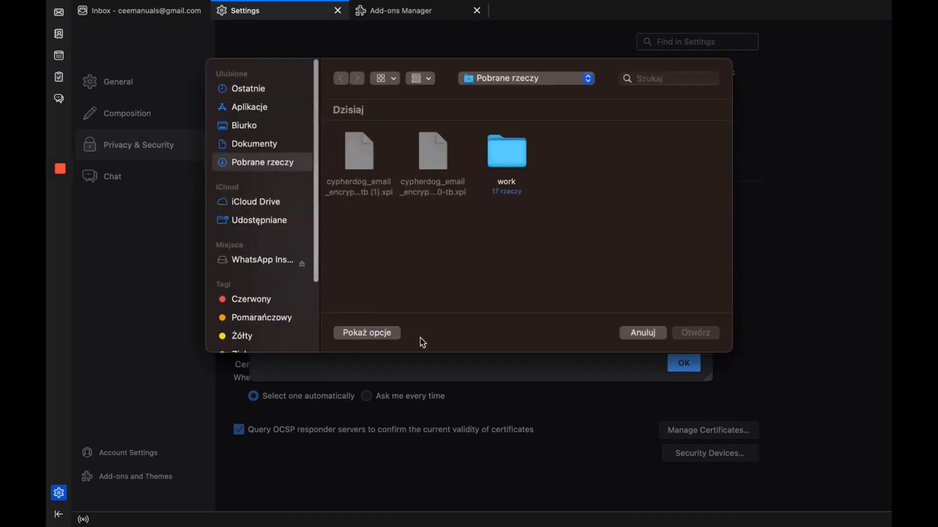
click(272, 150)
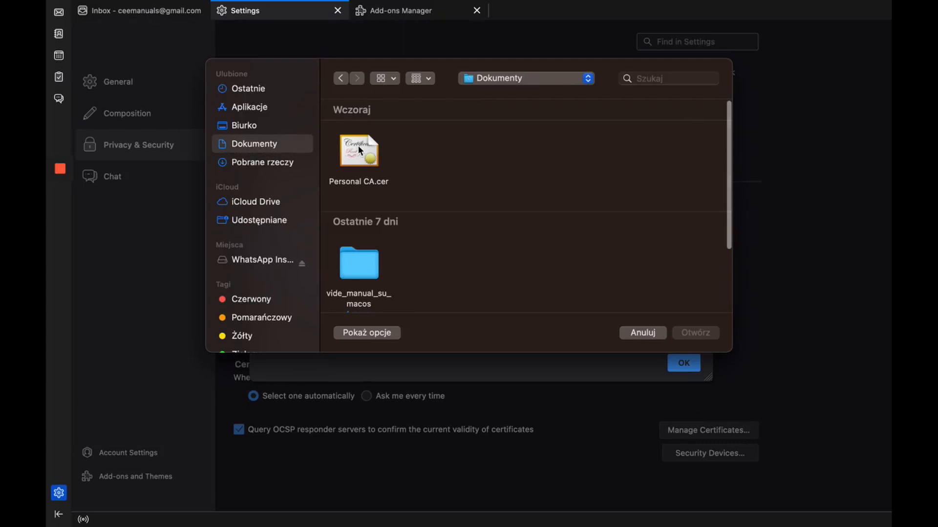
click(360, 150)
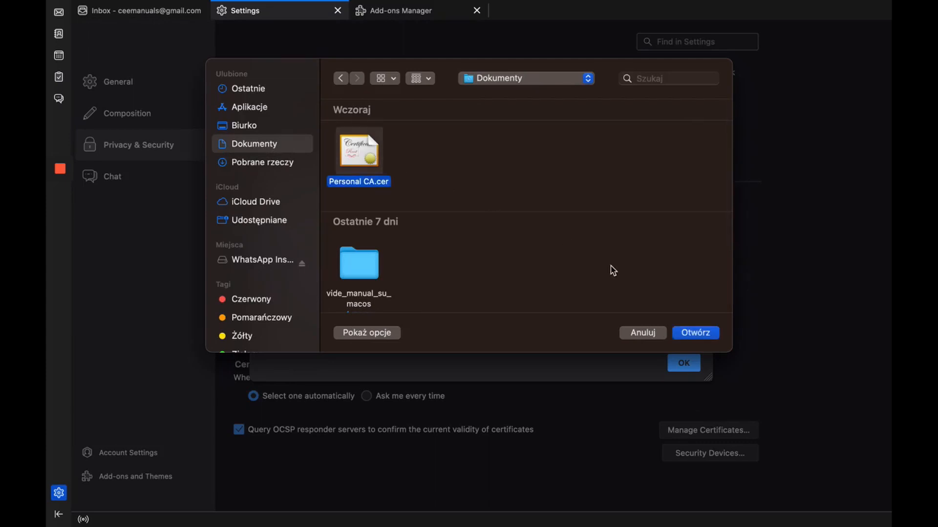
click(696, 334)
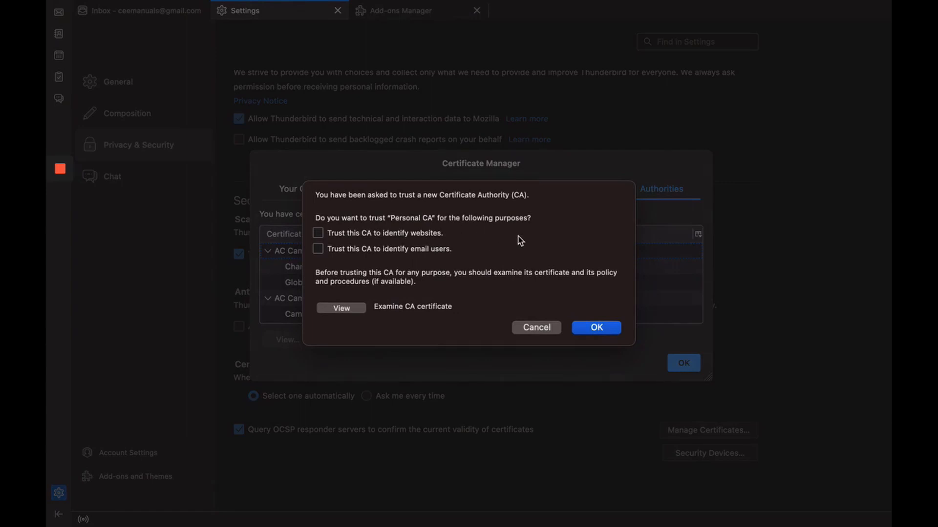
Trust Personal CA to identify websites and email users, then close the Certificate Manager
click(319, 235)
click(319, 252)
click(608, 332)
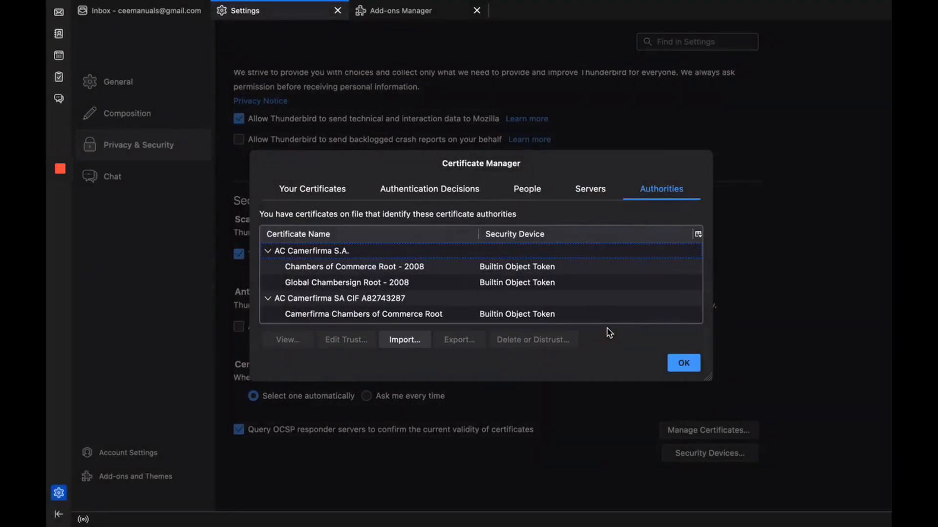
click(686, 370)
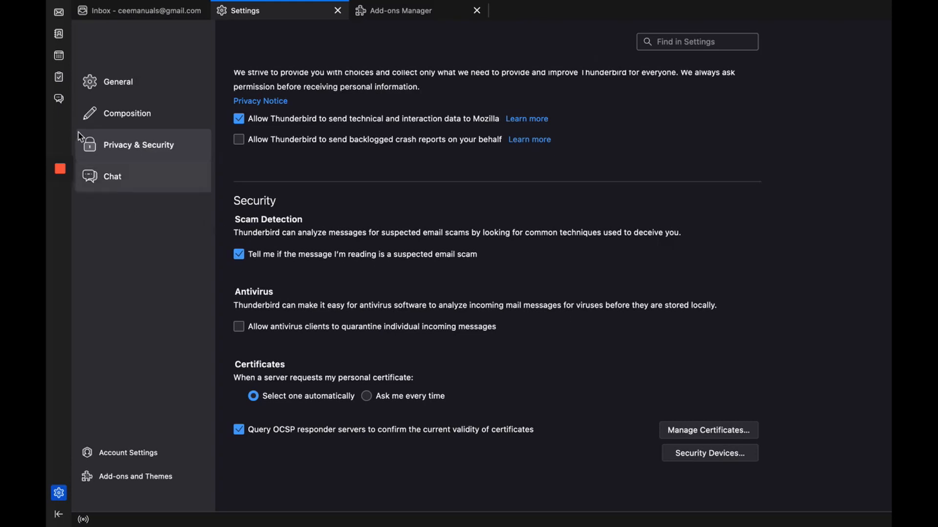
Start a new email from the Inbox addressed to the autocompleted test recipient
click(59, 9)
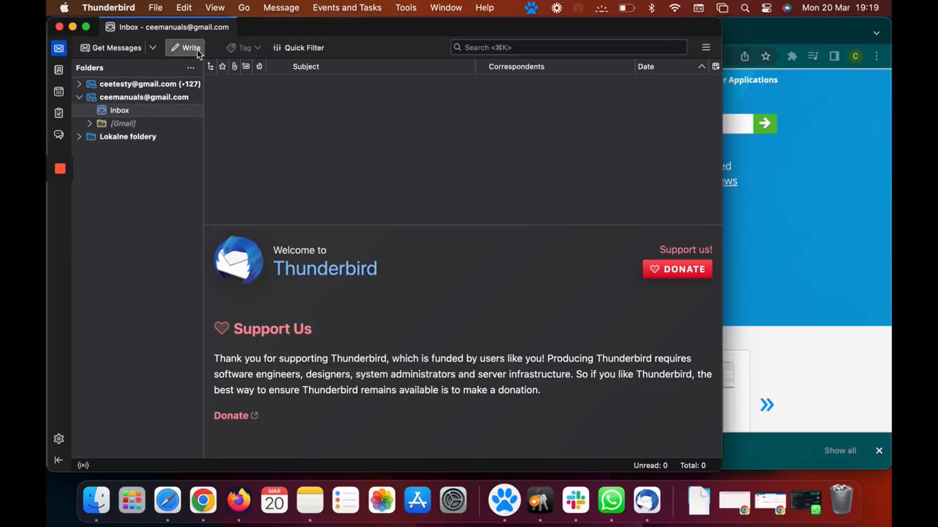
click(197, 52)
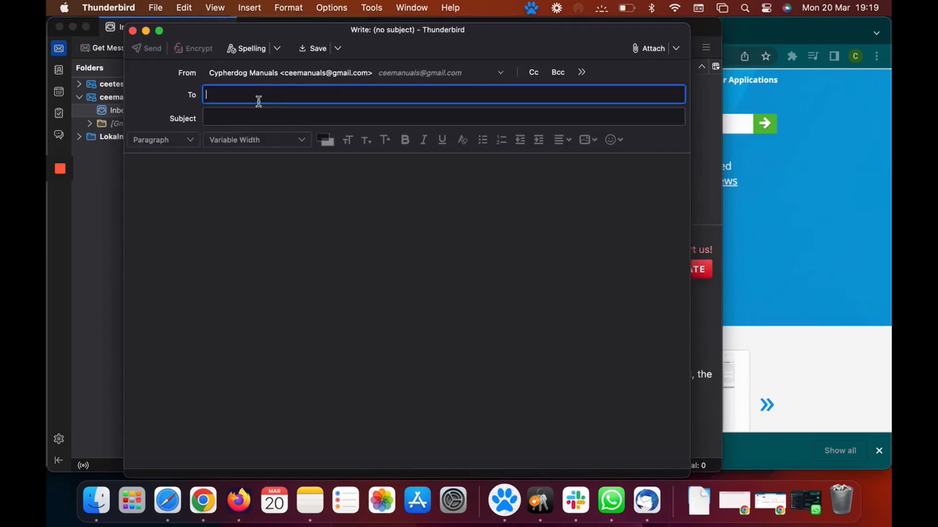
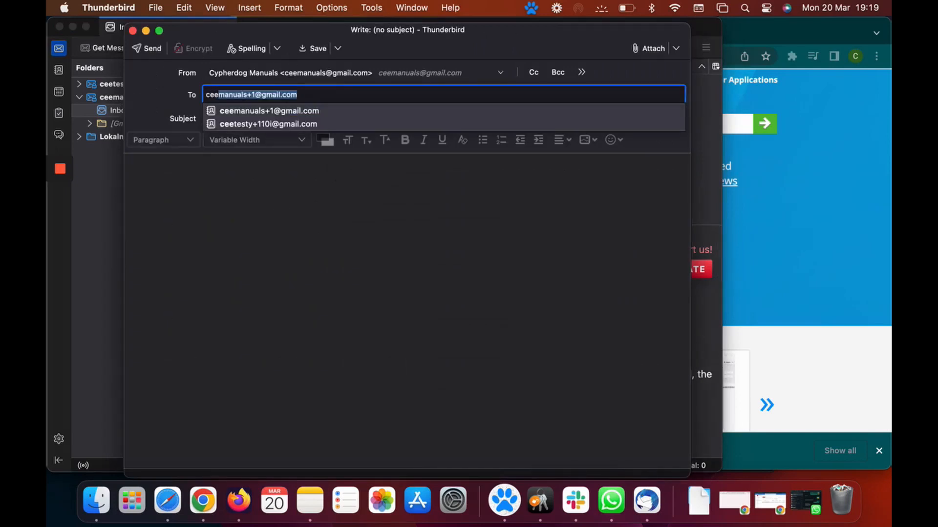
key(Return)
Enter subject 'Thunderbird plug-in test', paste body 'Hi, let's encrypt some text again.' and select it
click(216, 118)
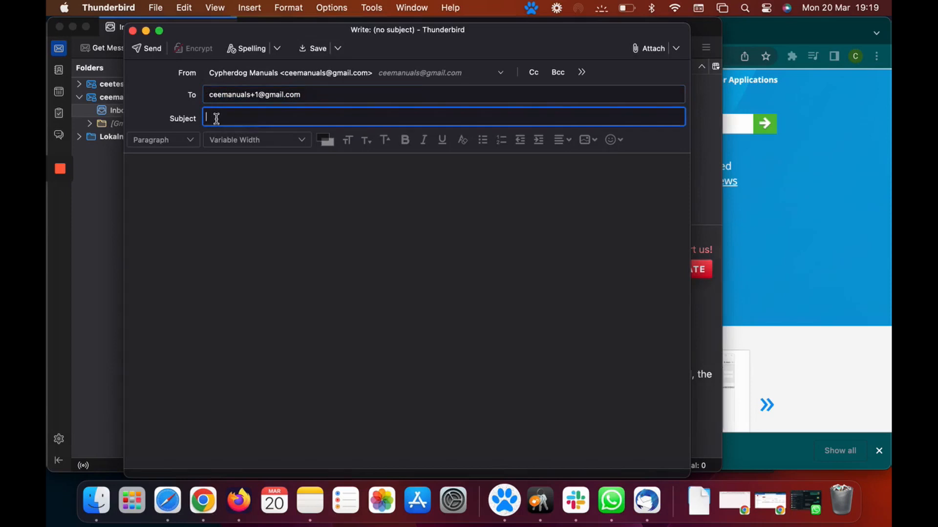
text(T)
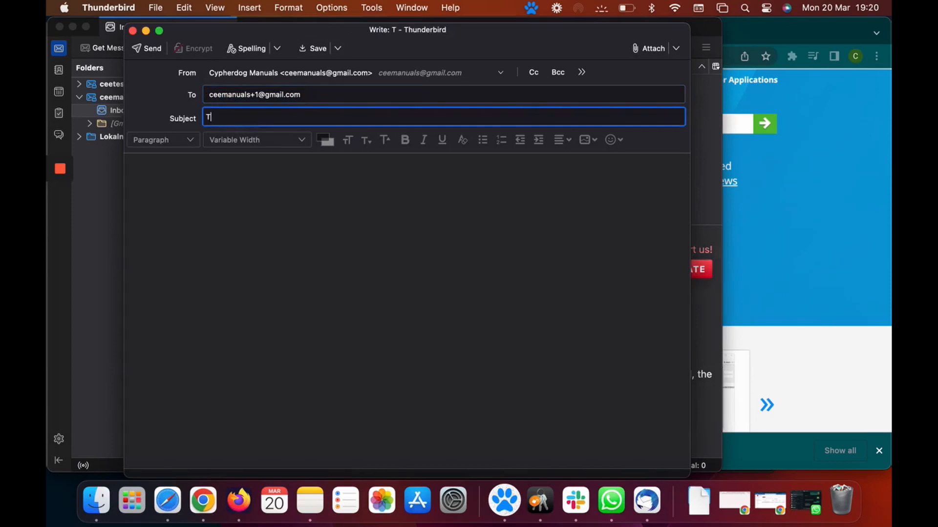
text(hunder)
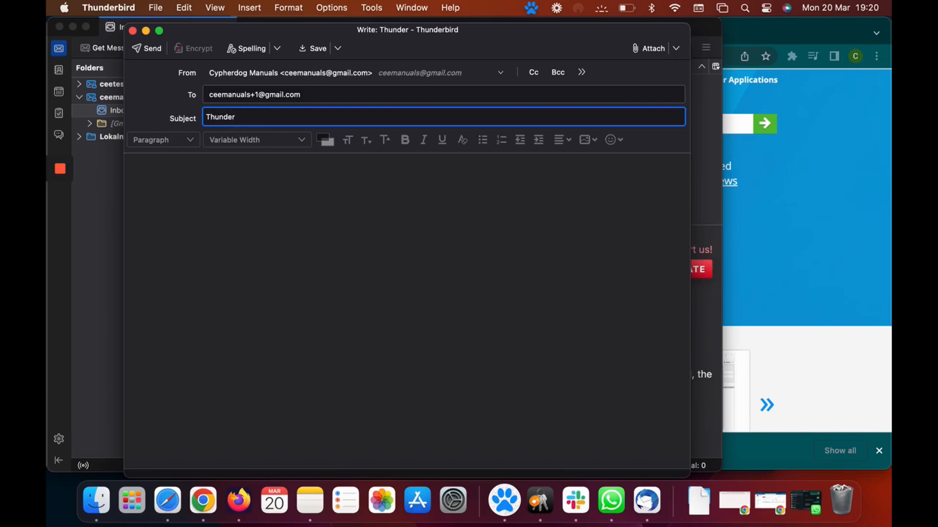
text(bird)
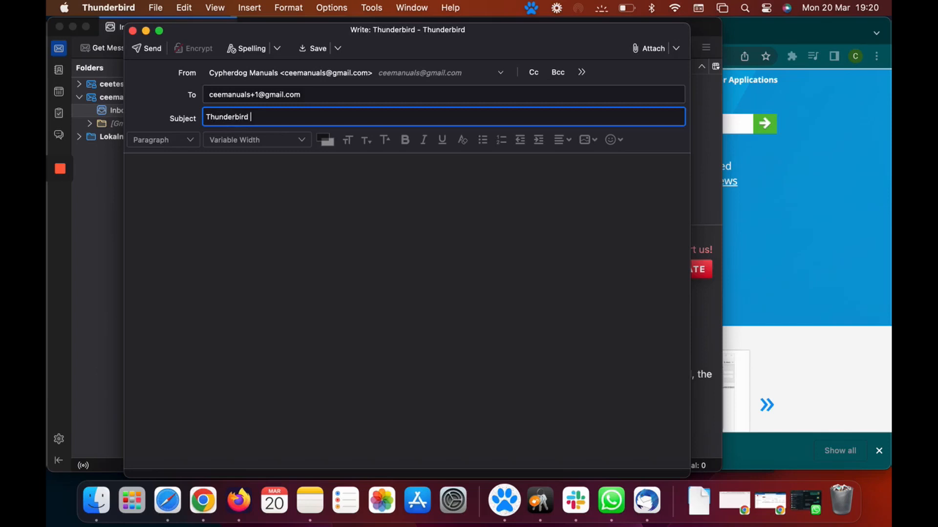
text( plug-)
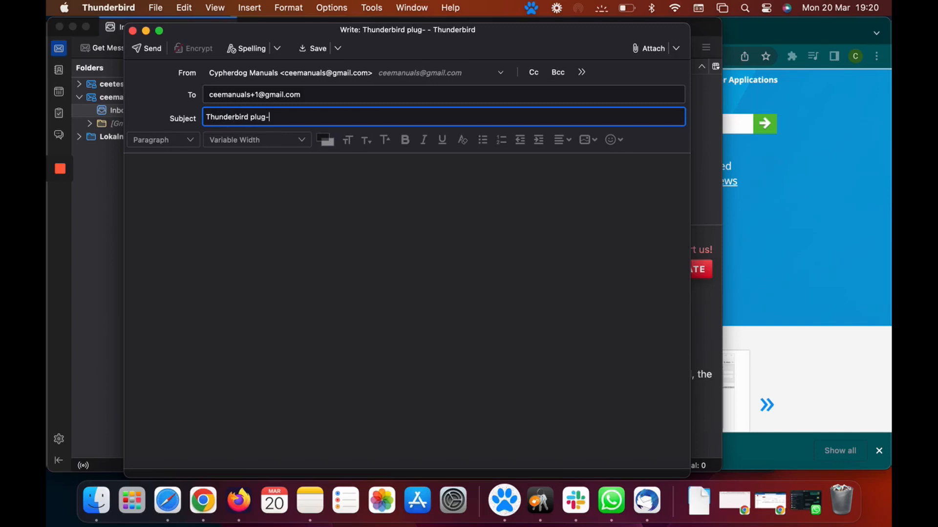
text(in test)
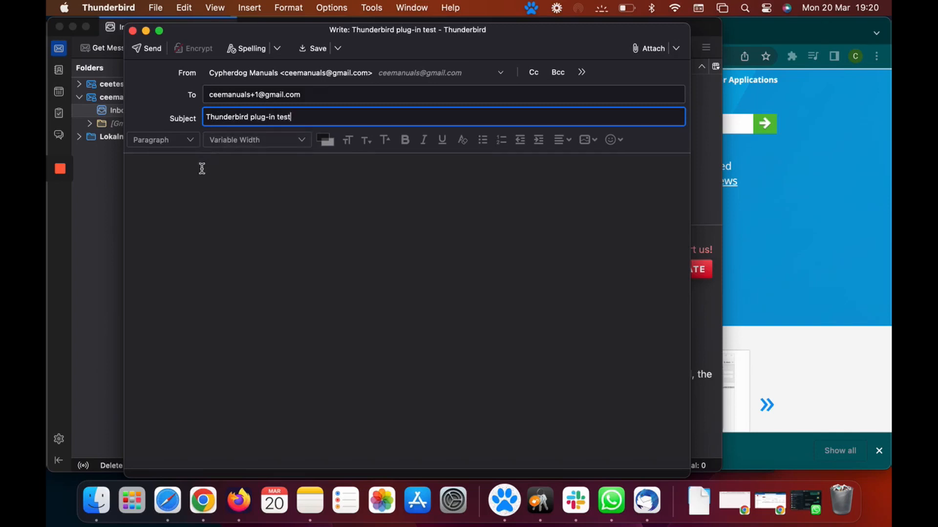
click(202, 179)
text(Hi, let's encrypt some text again.)
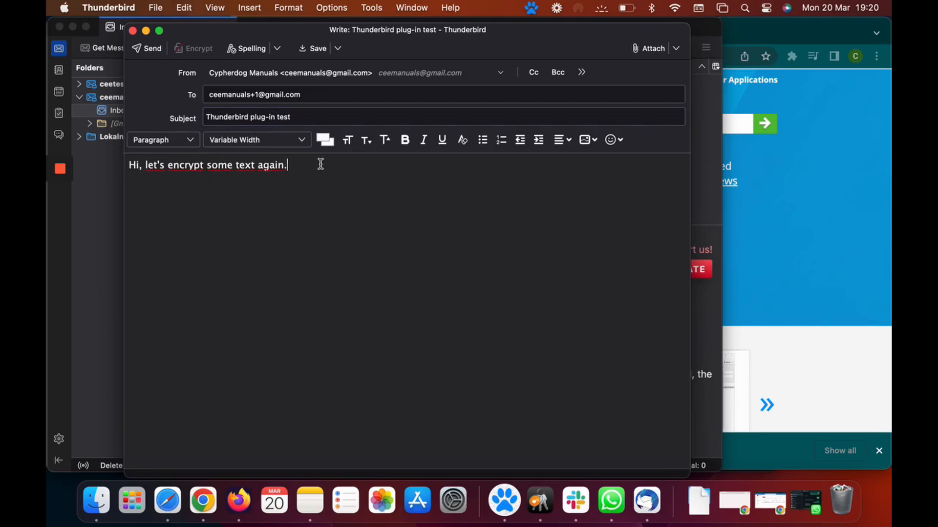
drag(320, 164, 72, 153)
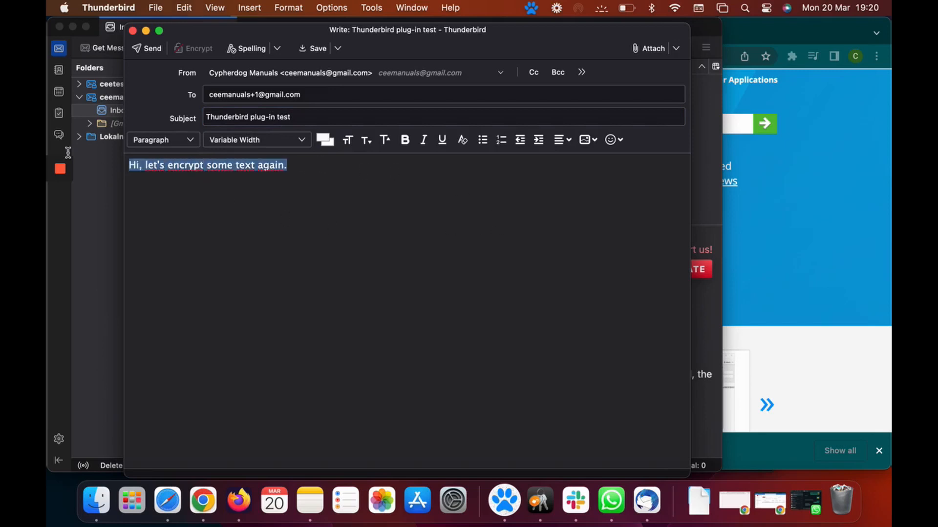
Encrypt the selected body via Cypherdog Email Encryption > Encrypt message, authorize it, and send
right_click(175, 167)
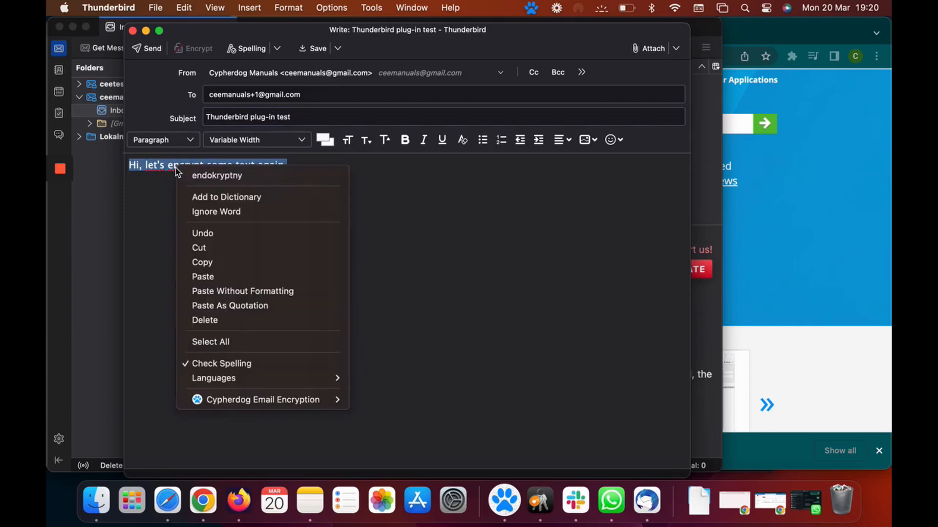
mouse_move(269, 400)
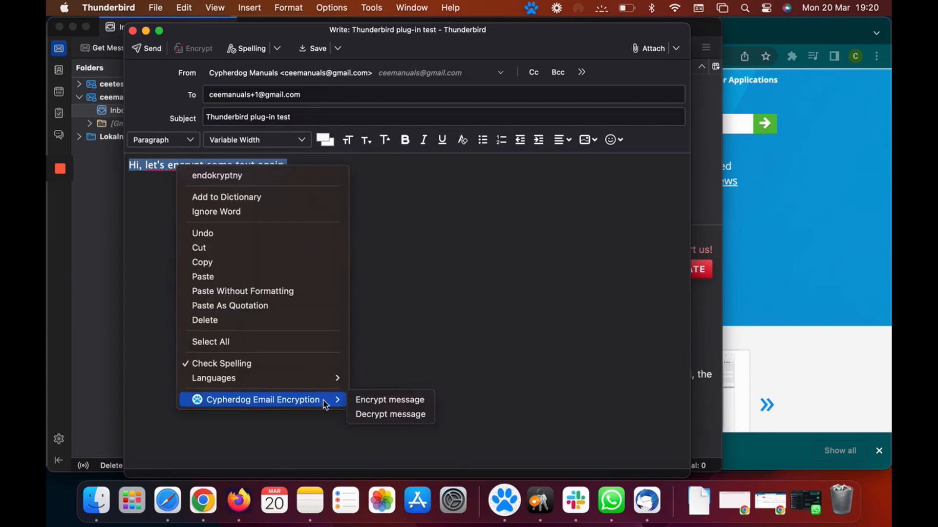
click(414, 403)
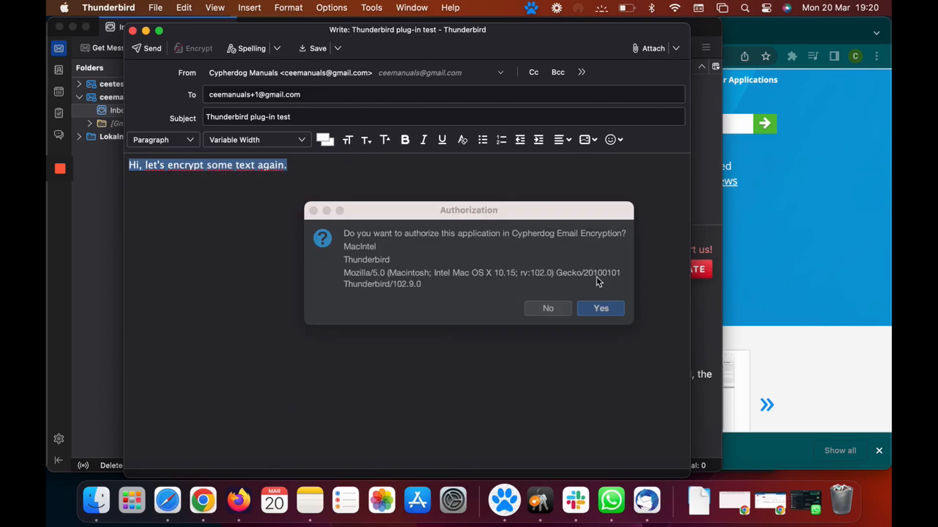
click(600, 309)
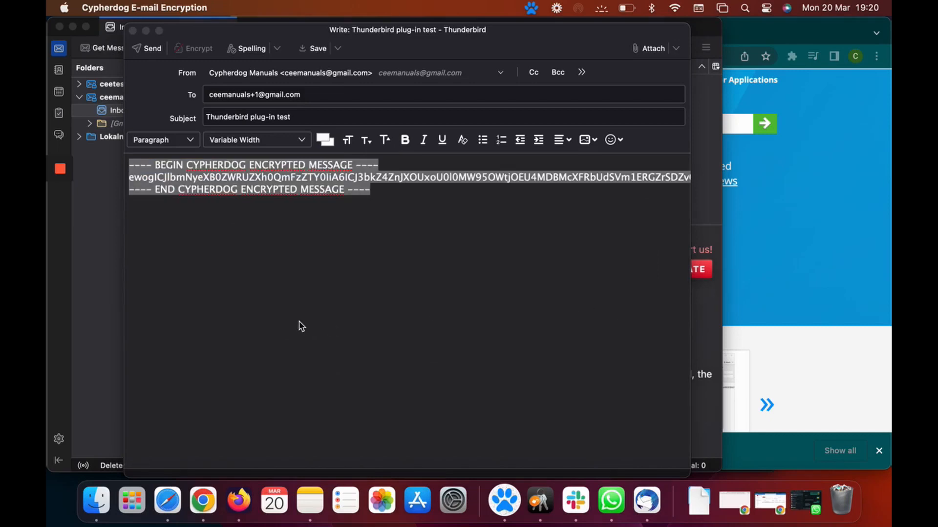
click(157, 55)
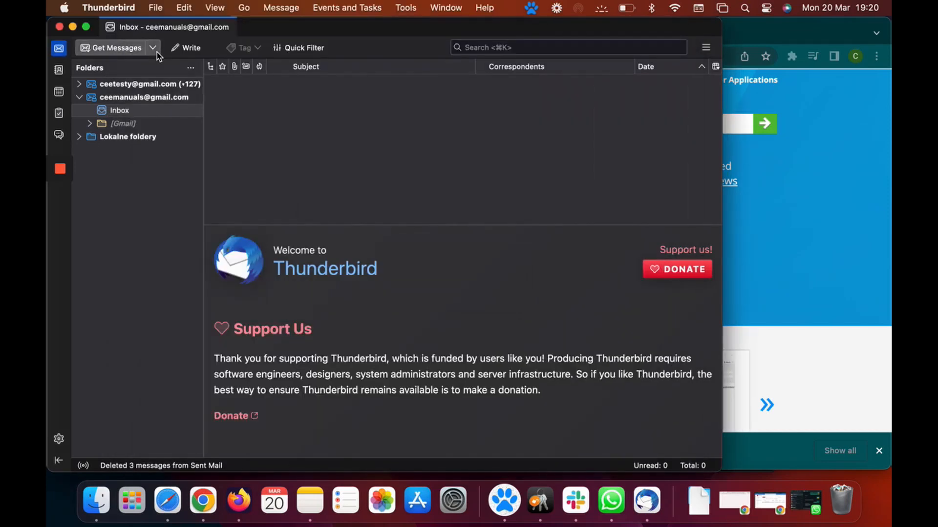
Open the received 'Thunderbird plug-in test' message and show its decrypted Cypherdog text
click(128, 112)
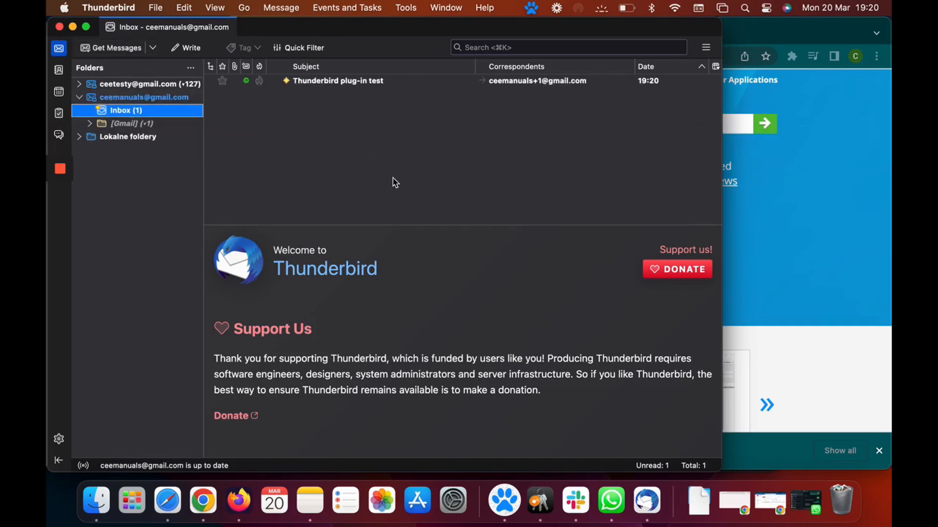
click(358, 85)
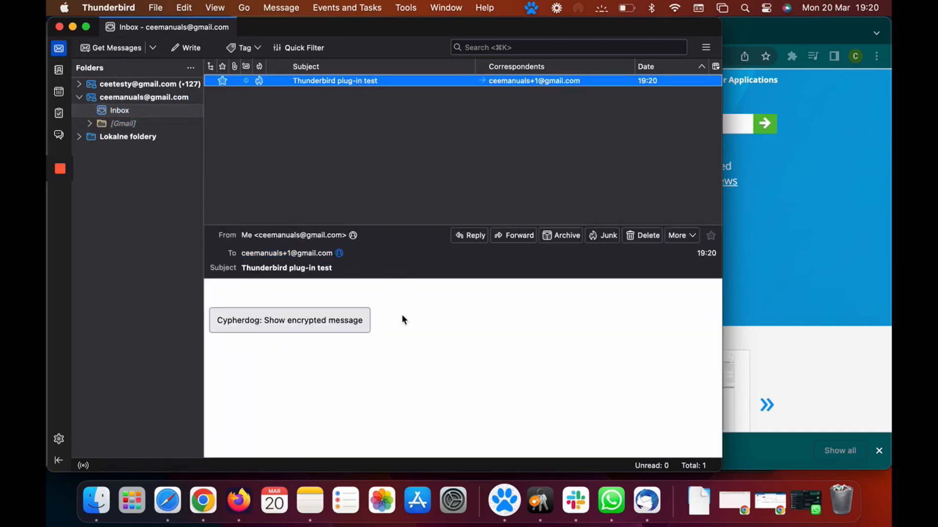
click(334, 332)
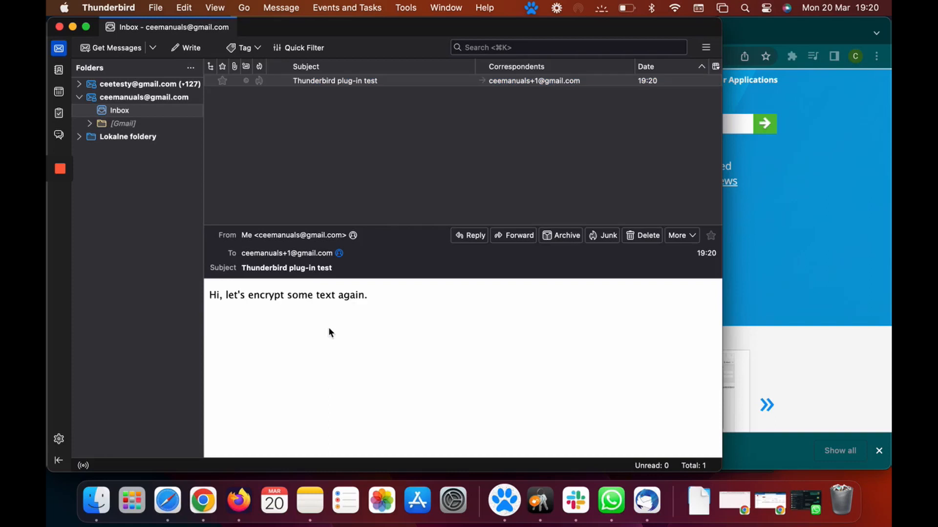